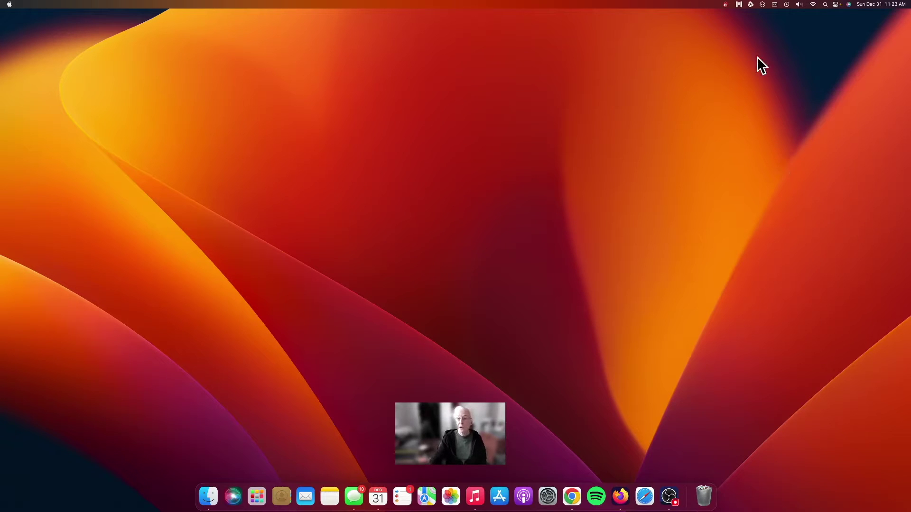
Launch MuseScore 4 from the Apps section of the Muse Hub panel
left_click(738, 5)
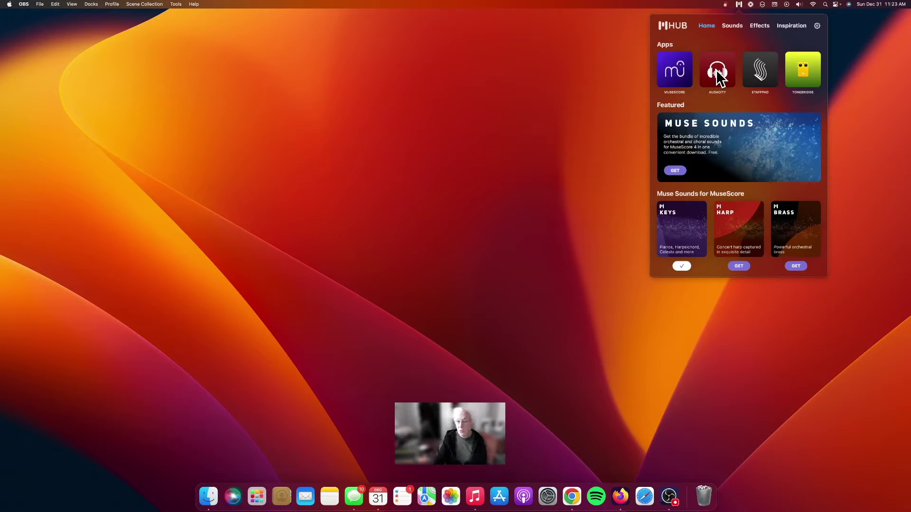
left_click(676, 68)
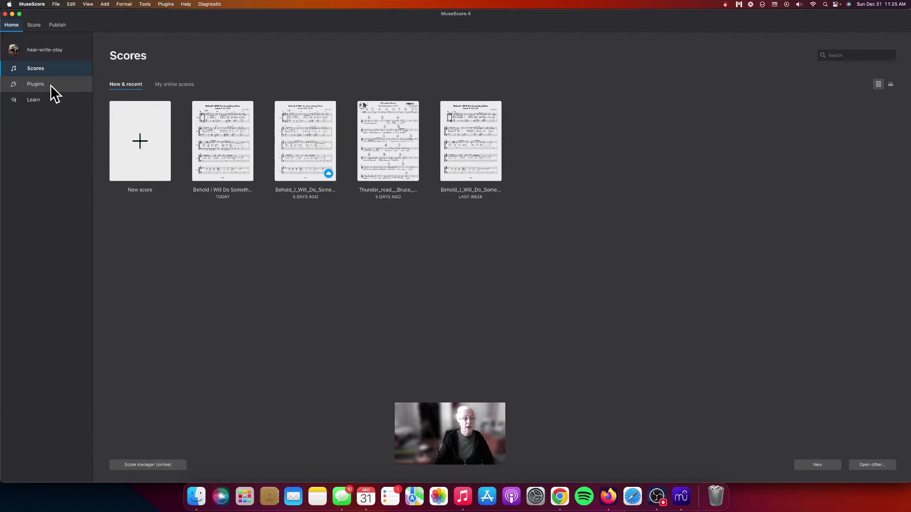
Switch the Home screen sidebar to Learn to browse the tutorial videos
left_click(42, 99)
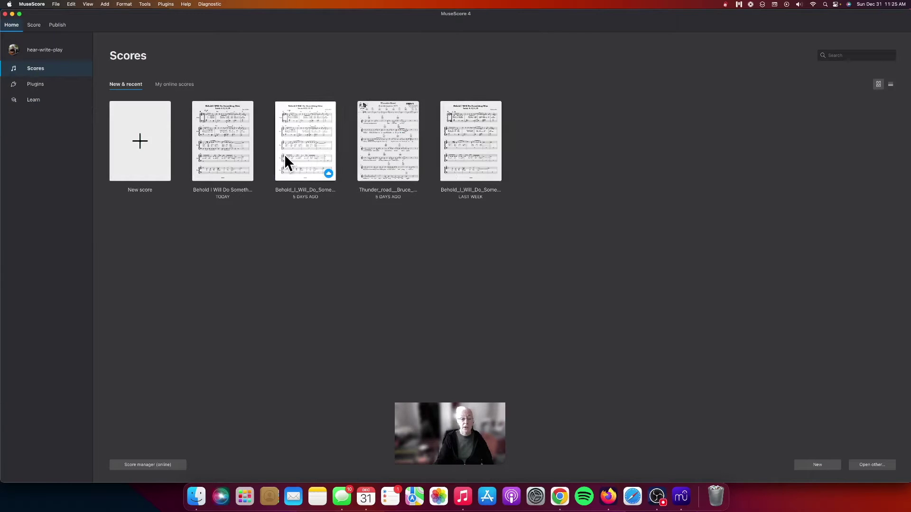
left_click(34, 25)
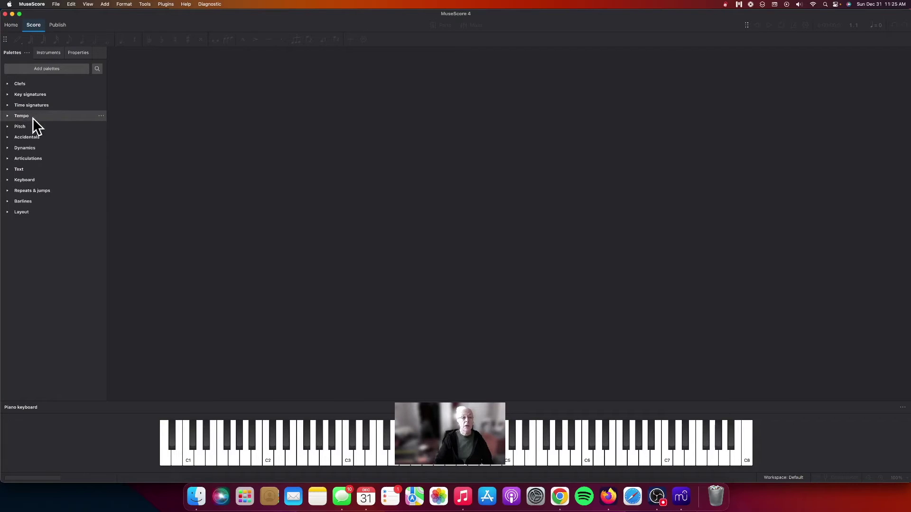
left_click(11, 25)
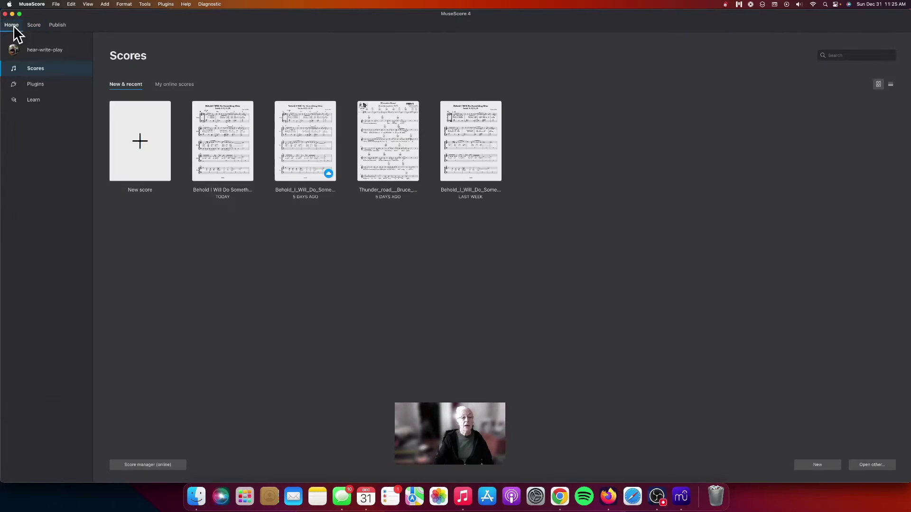
Open the Behold I Will Do Something New score and toggle the piano keyboard panel off and on
left_click(233, 153)
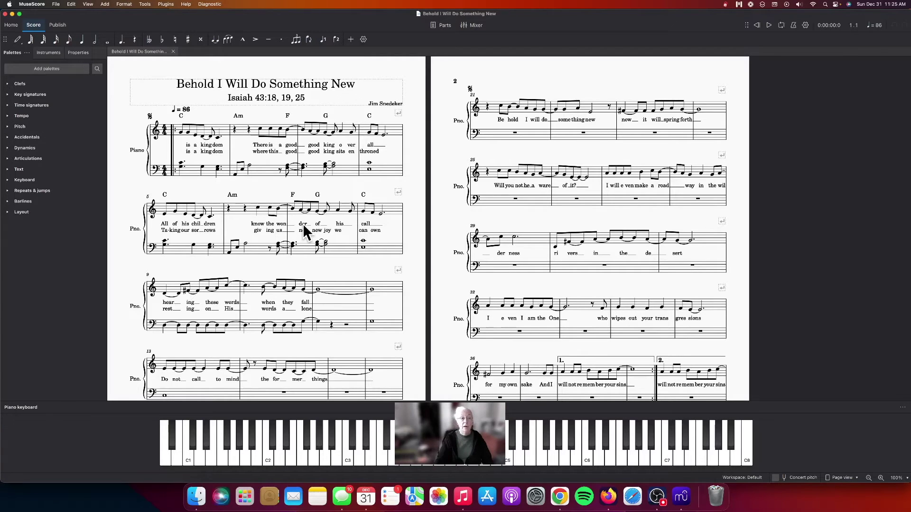
left_click(90, 4)
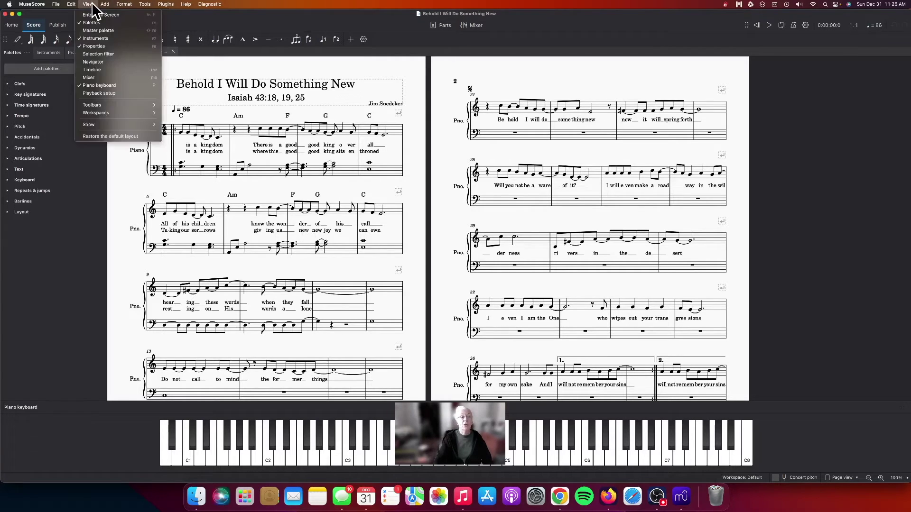
left_click(95, 85)
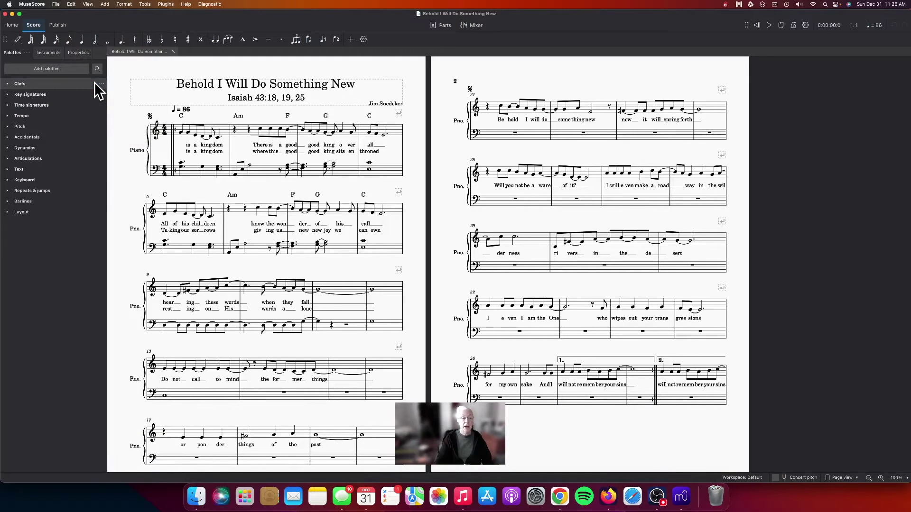
left_click(89, 5)
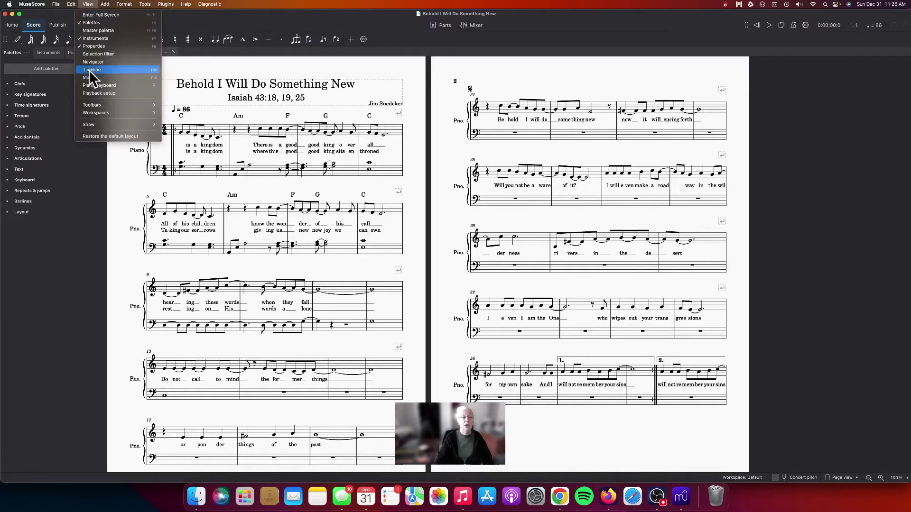
left_click(99, 86)
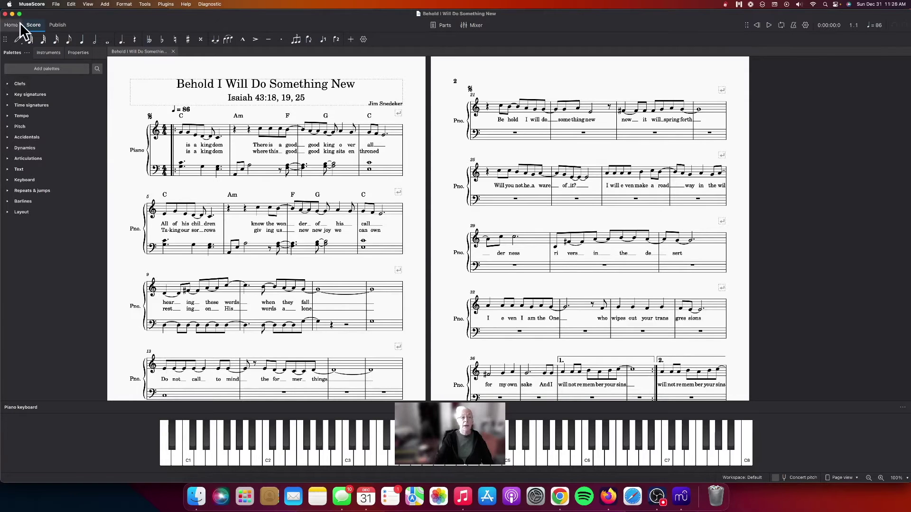
Select the whole-note C3 in bass measure 13 and restart note input with N
left_click(18, 40)
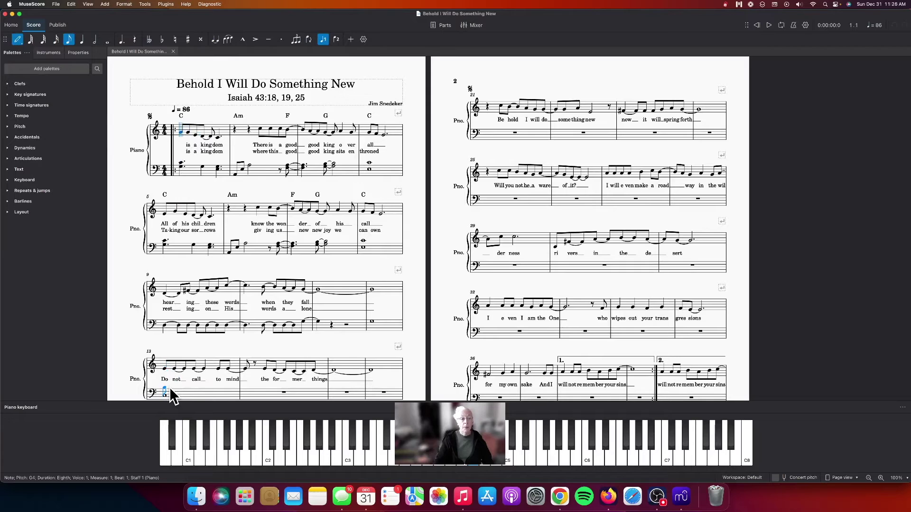
left_click(18, 39)
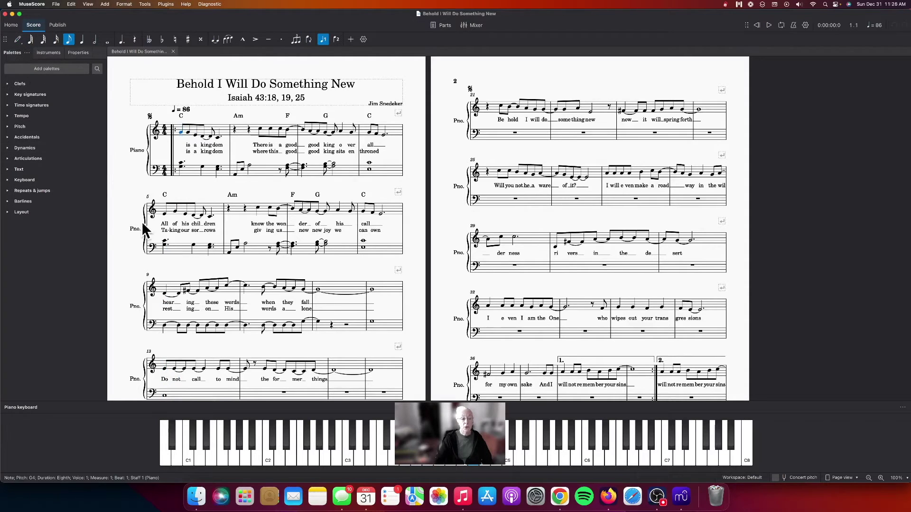
left_click(164, 396)
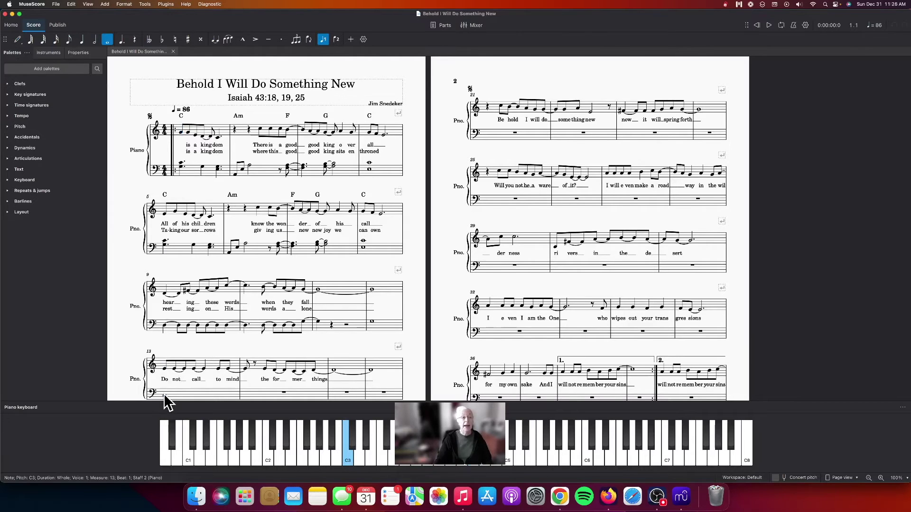
key("n")
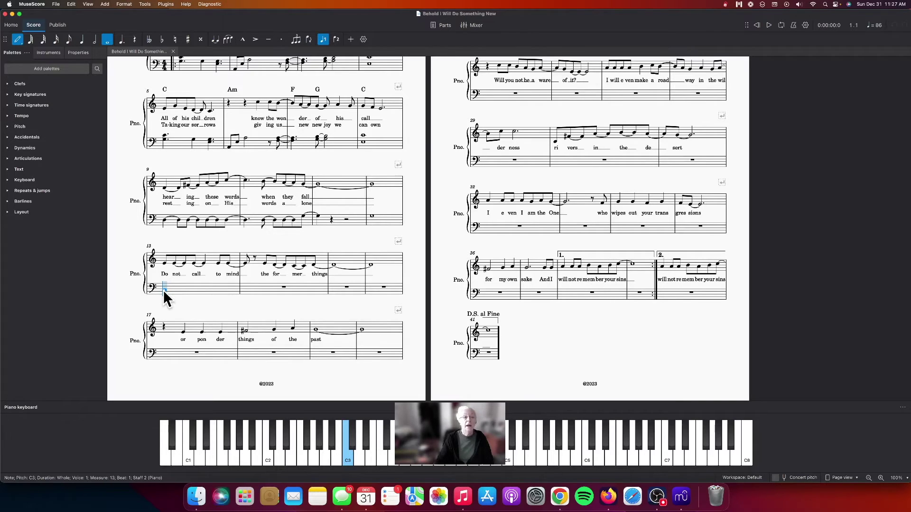
Enter quarter notes C, D, E, F, G in bass measure 13, ending on G3 at beat 4
left_click(82, 40)
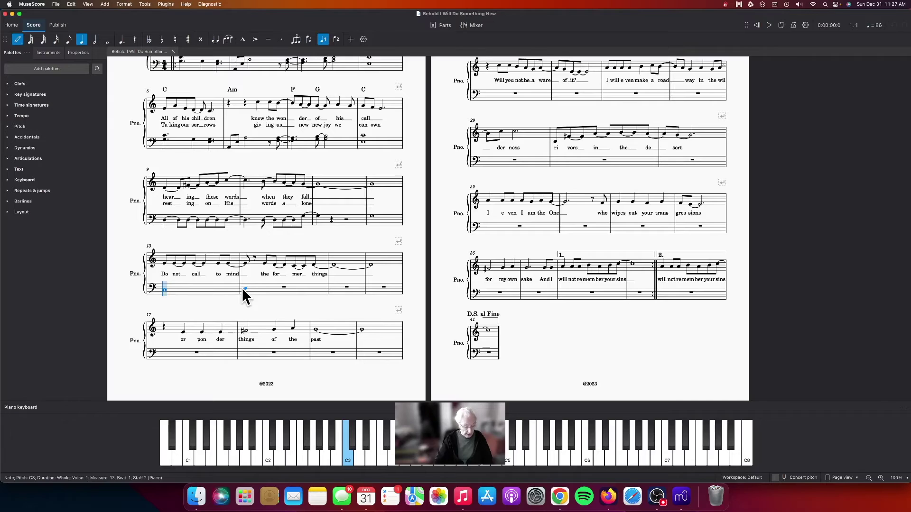
key("c")
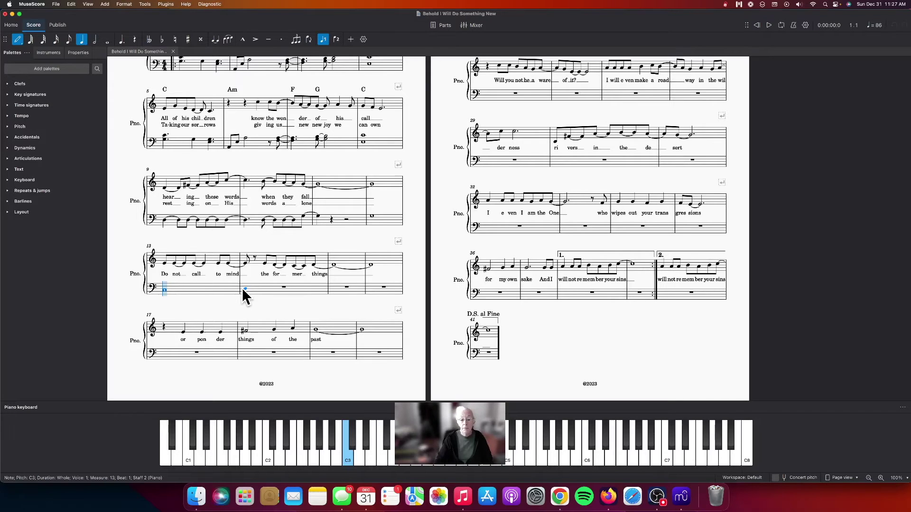
key("d")
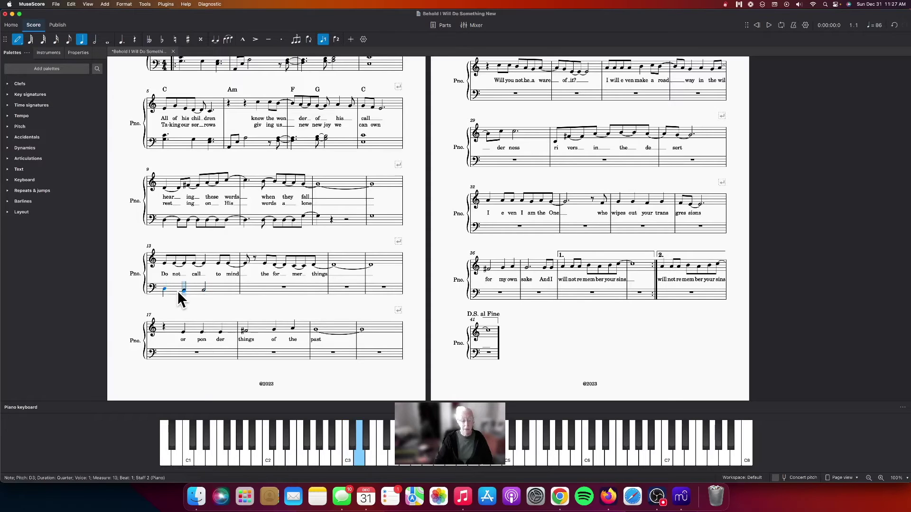
key("e")
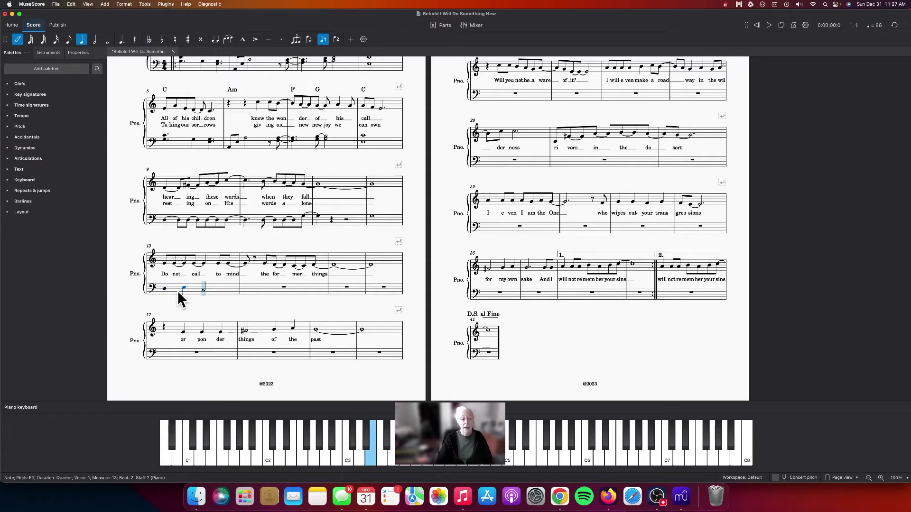
key("f")
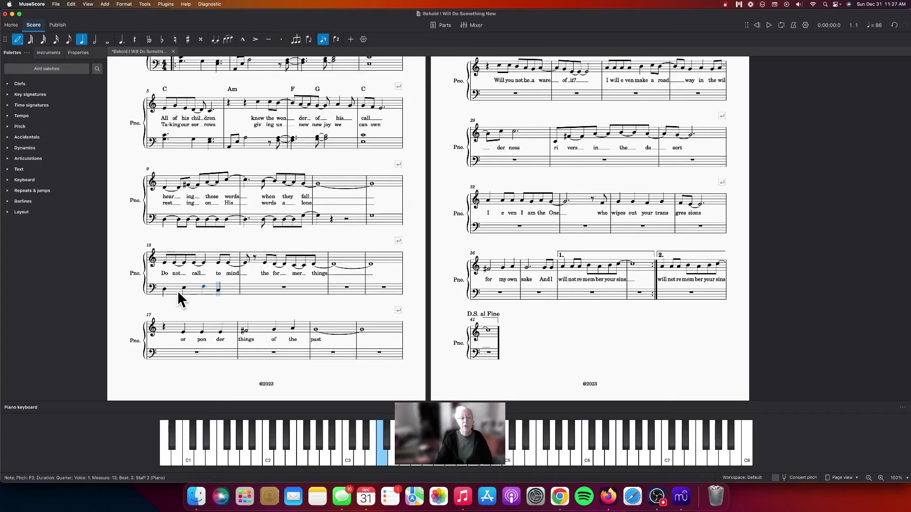
key("g")
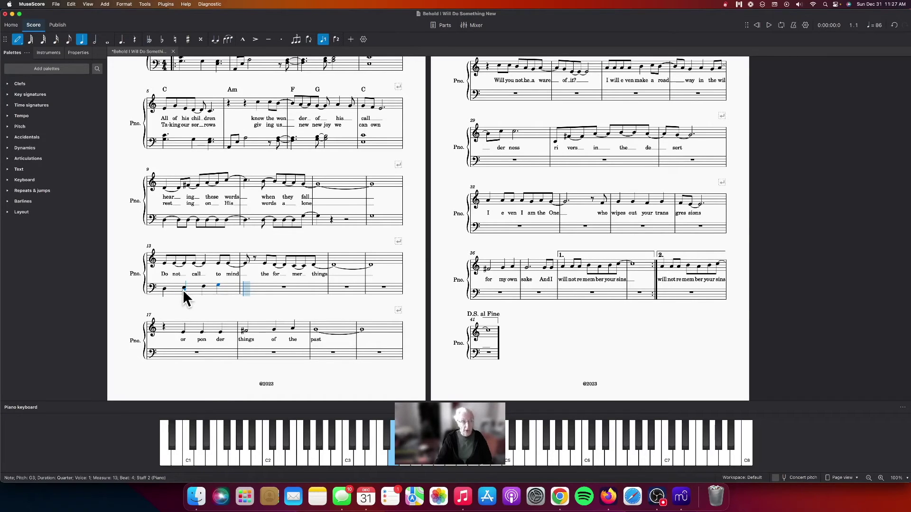
Exit note input with Esc and select the D3 beginning bass measure 13
key("Escape")
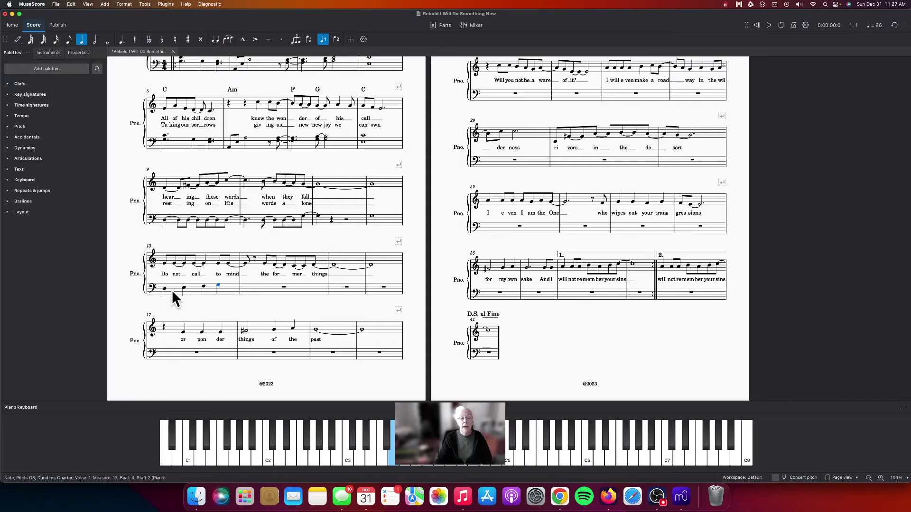
left_click(164, 289)
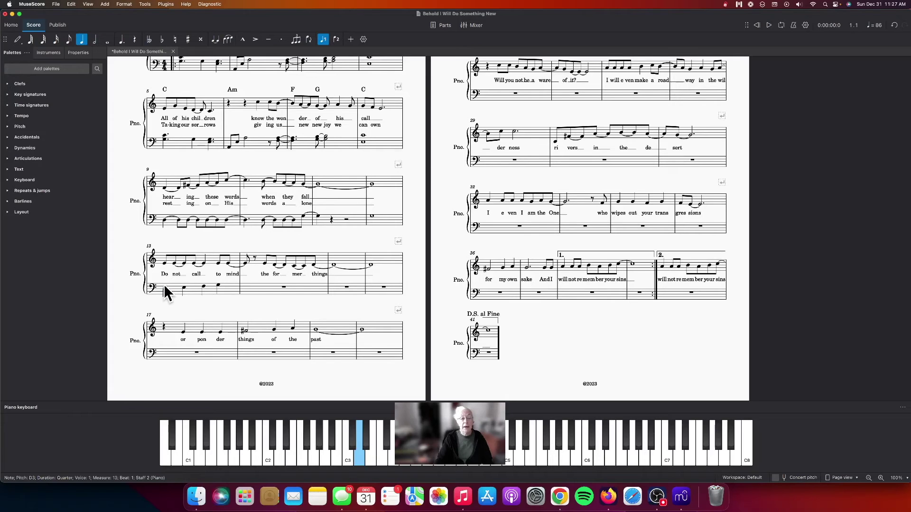
Enter G3 on beat 1 of bass measure 13, then undo it so D3 stays
left_click(164, 284)
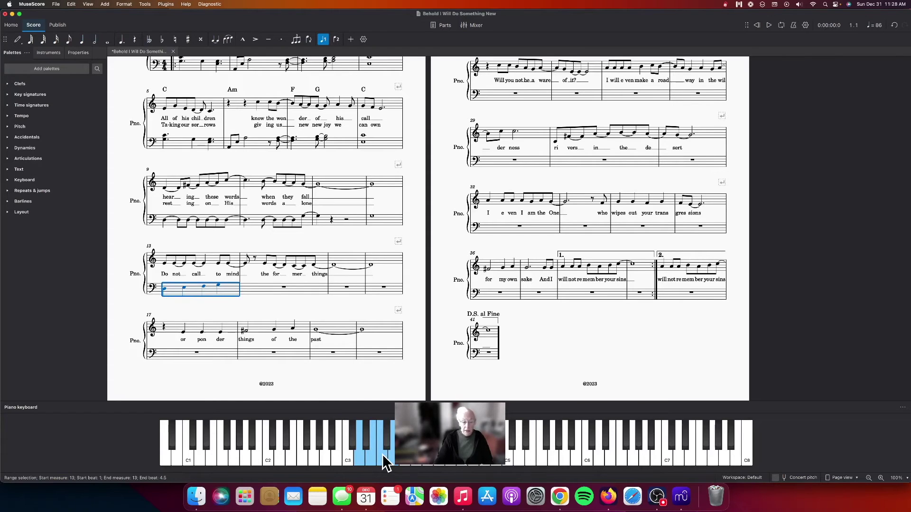
left_click(165, 291)
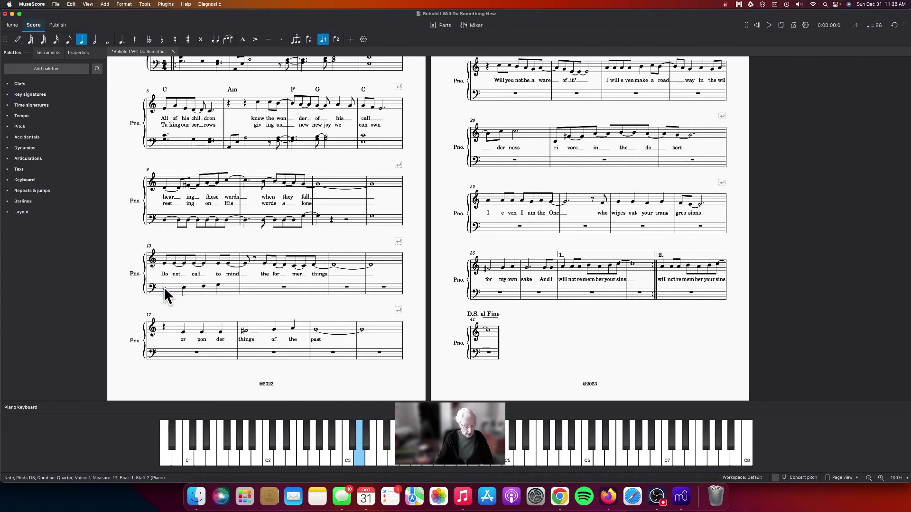
key("n")
key("g")
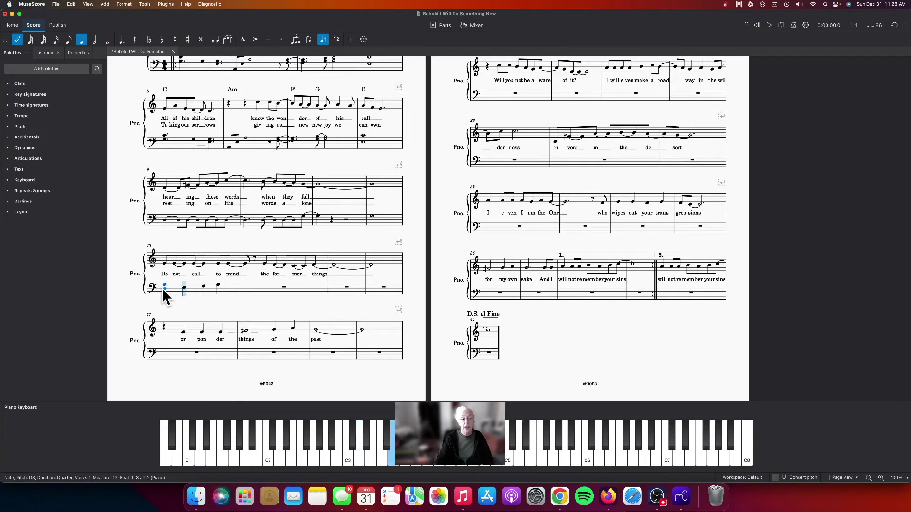
key("super+z")
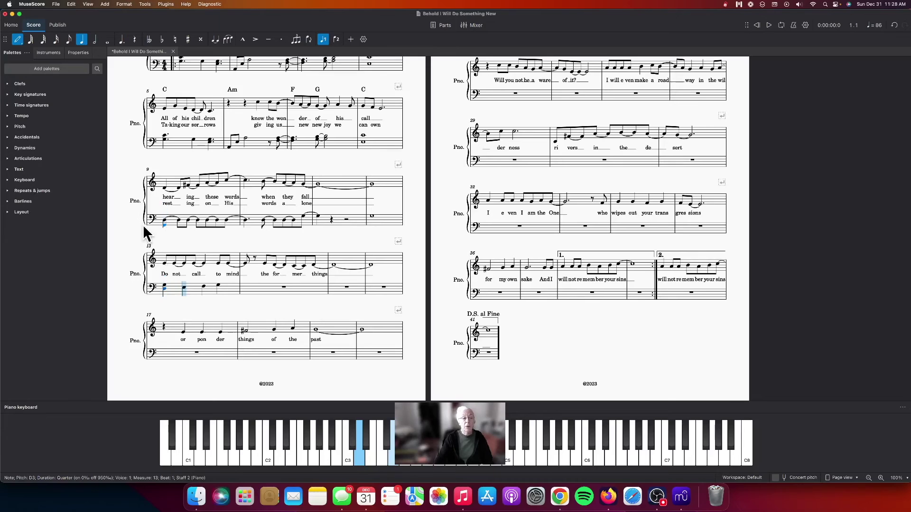
Turn off note input and open Preferences from the MuseScore menu
left_click(39, 6)
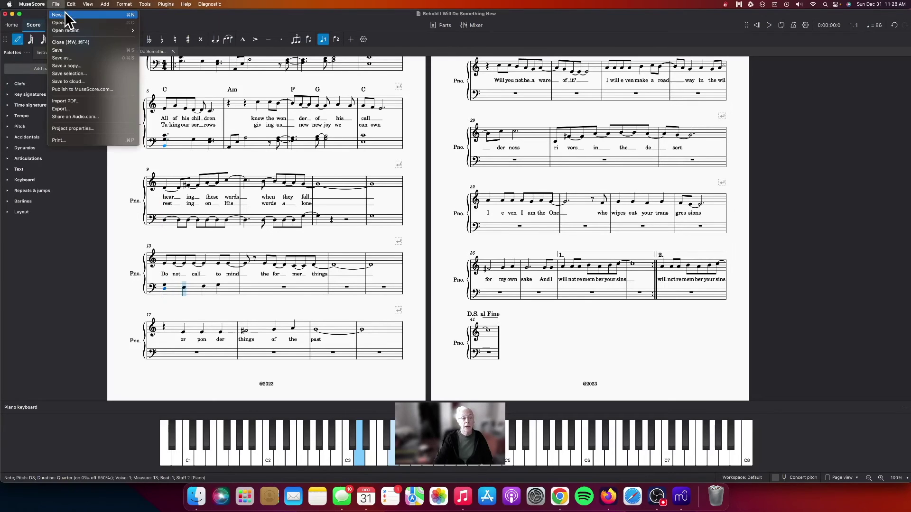
left_click(18, 42)
left_click(17, 42)
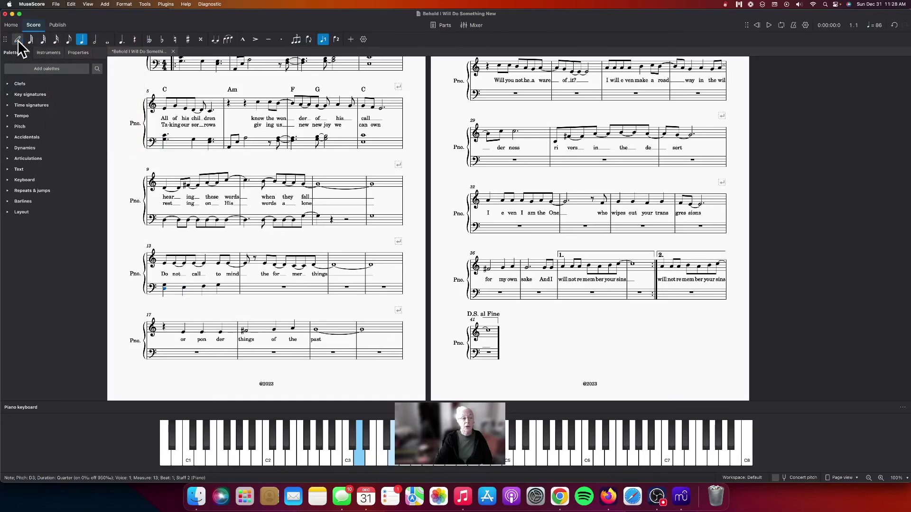
left_click(37, 6)
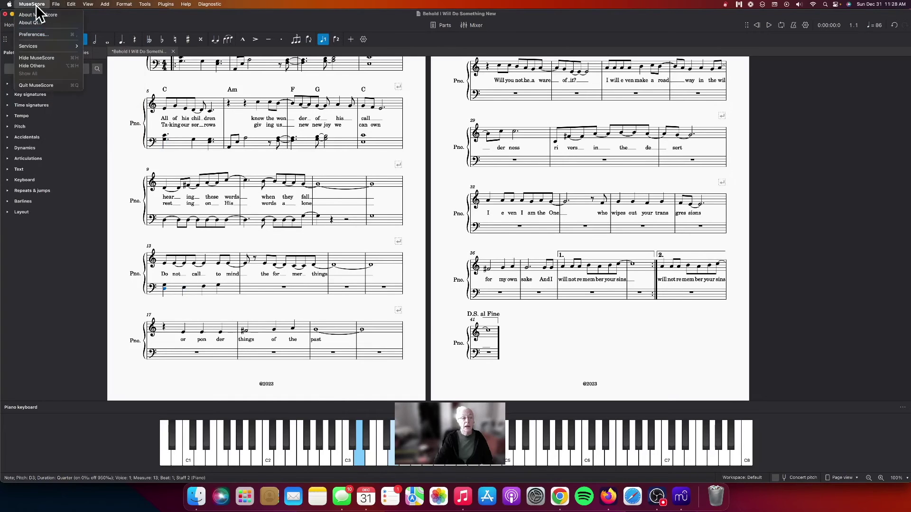
left_click(38, 35)
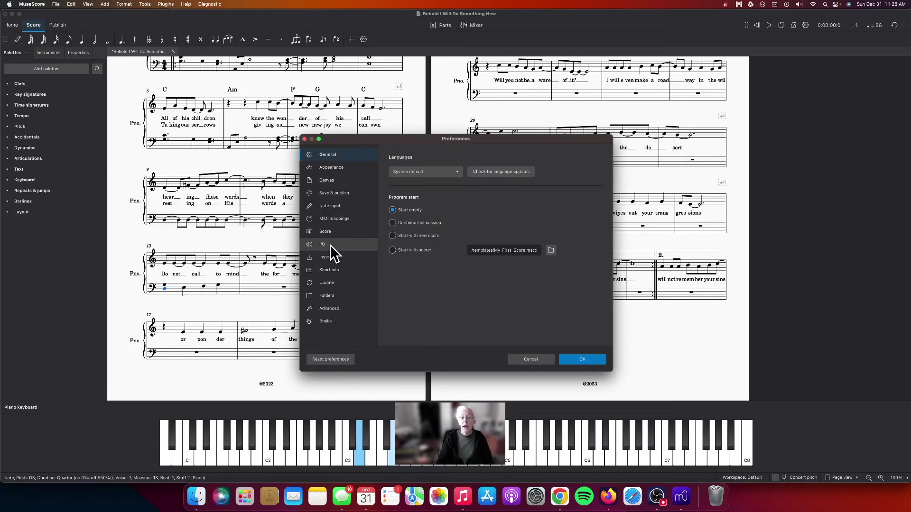
Review the Note input preferences page, then confirm and close Preferences with OK
left_click(334, 208)
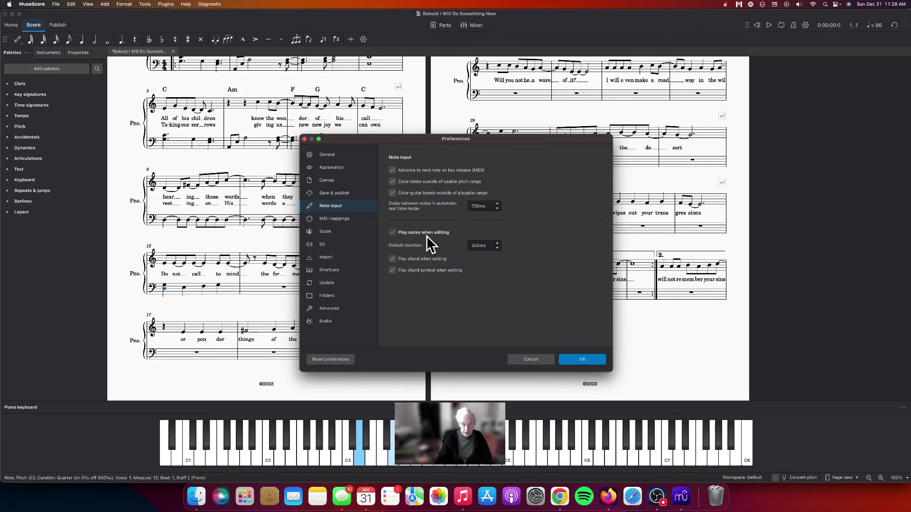
left_click(582, 360)
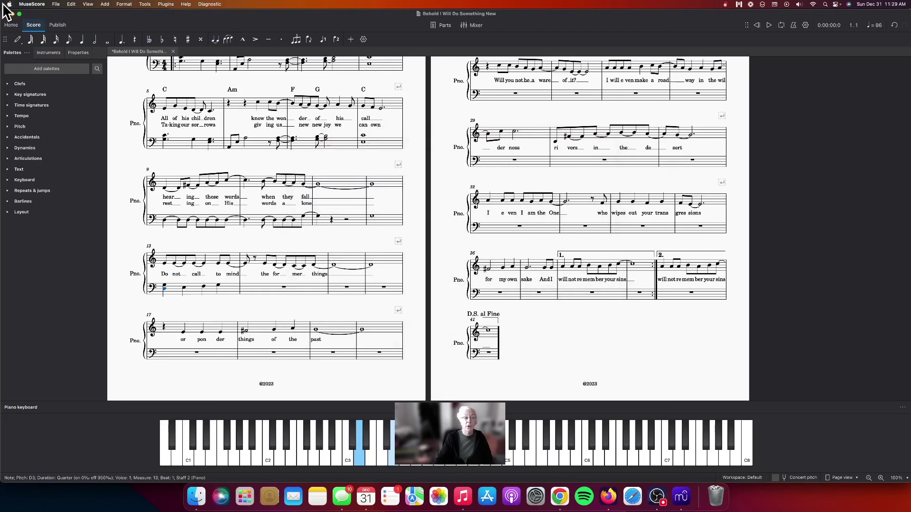
Reopen Preferences and set the I/O page's MIDI input device to Keystation Mini 32
left_click(33, 5)
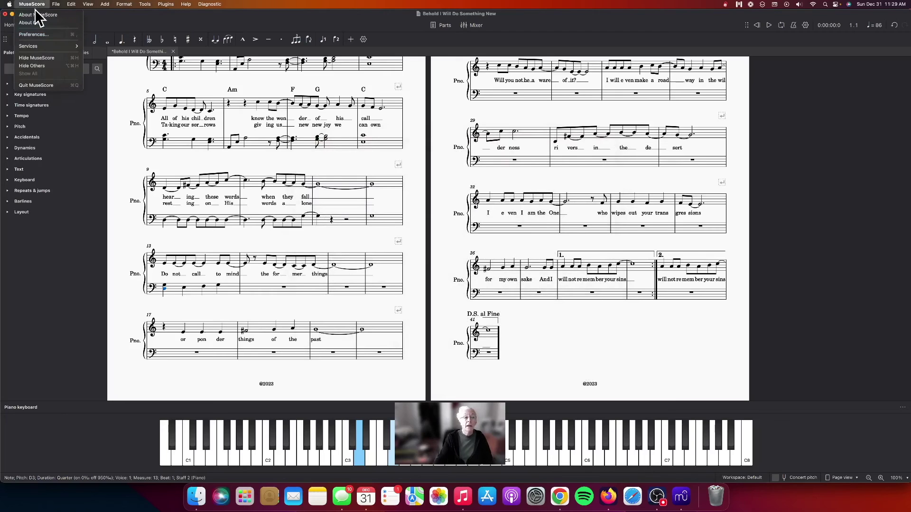
left_click(42, 39)
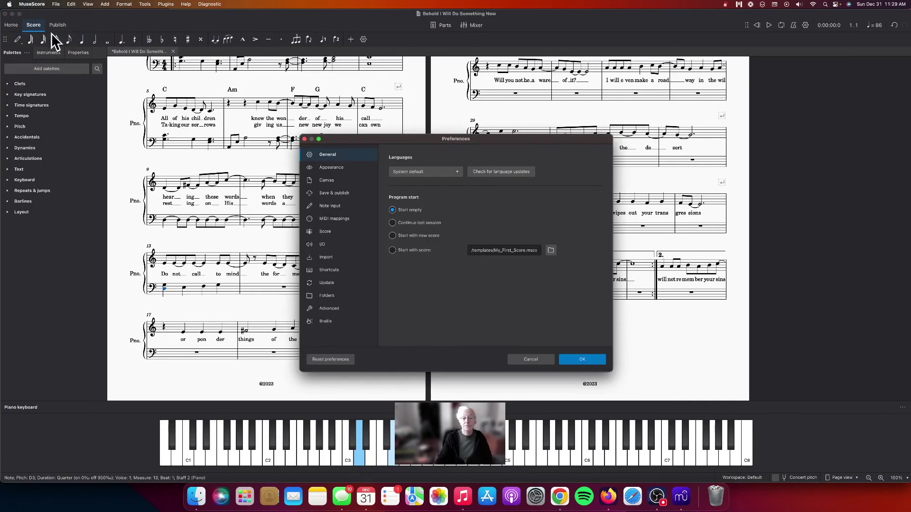
left_click(324, 245)
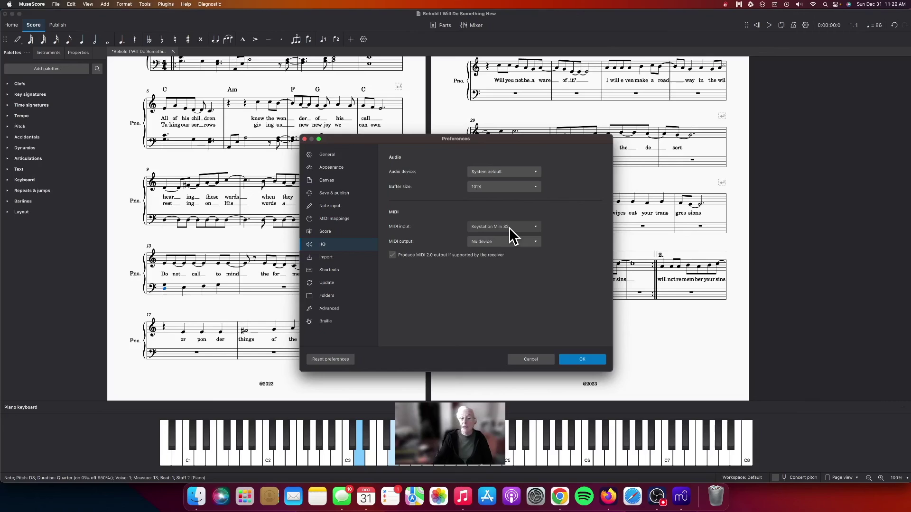
left_click(537, 226)
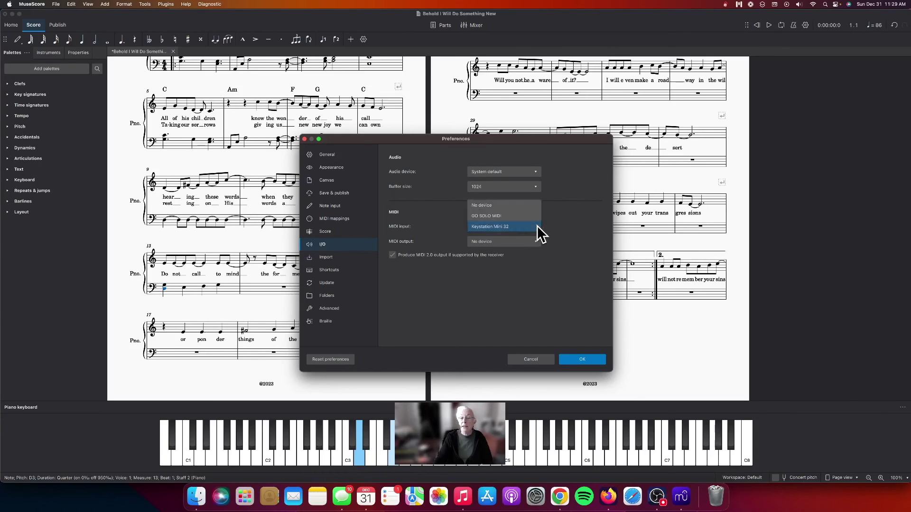
left_click(498, 226)
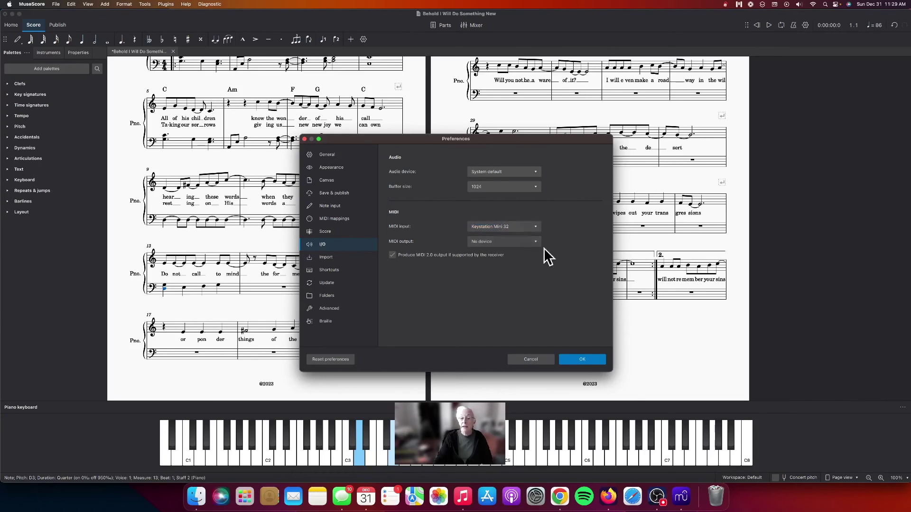
Apply the preferences with Keystation Mini 32 as MIDI input and return to the score
left_click(582, 360)
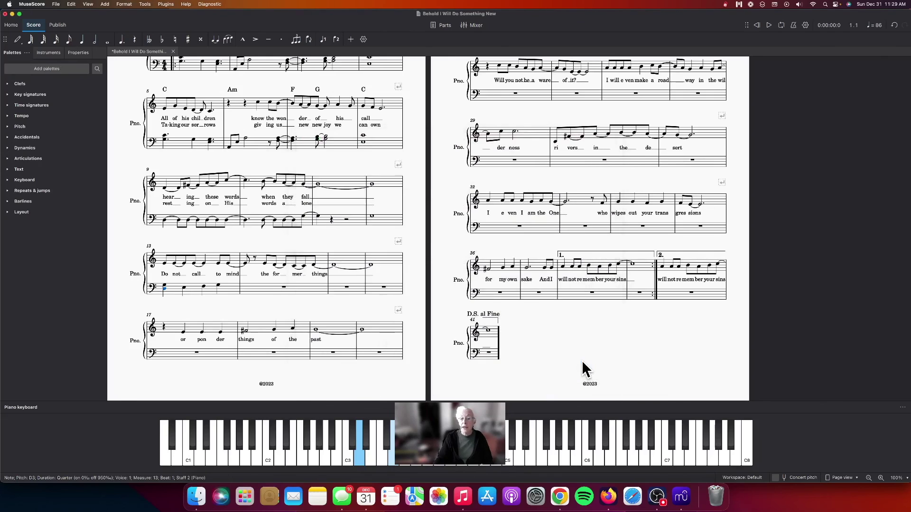